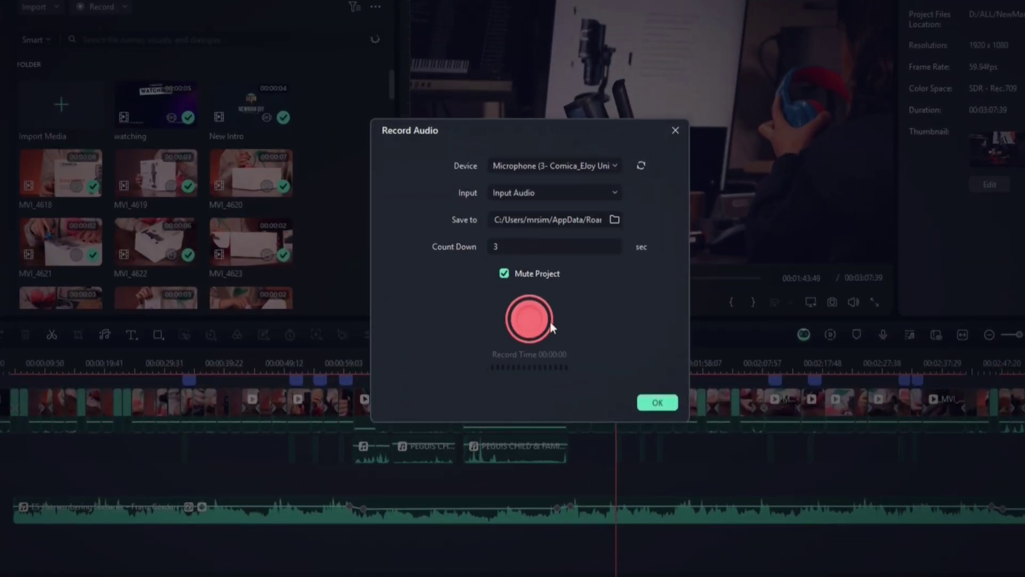
# Step: Record a voice-over from the microphone onto the timeline and play back the recording
pyautogui.click(525, 318)
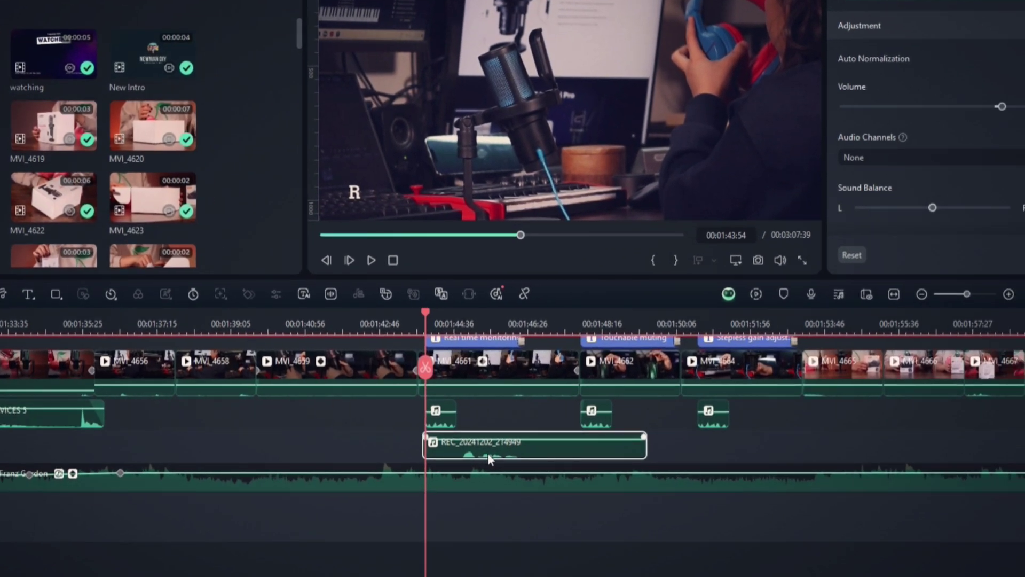
pyautogui.press('space')
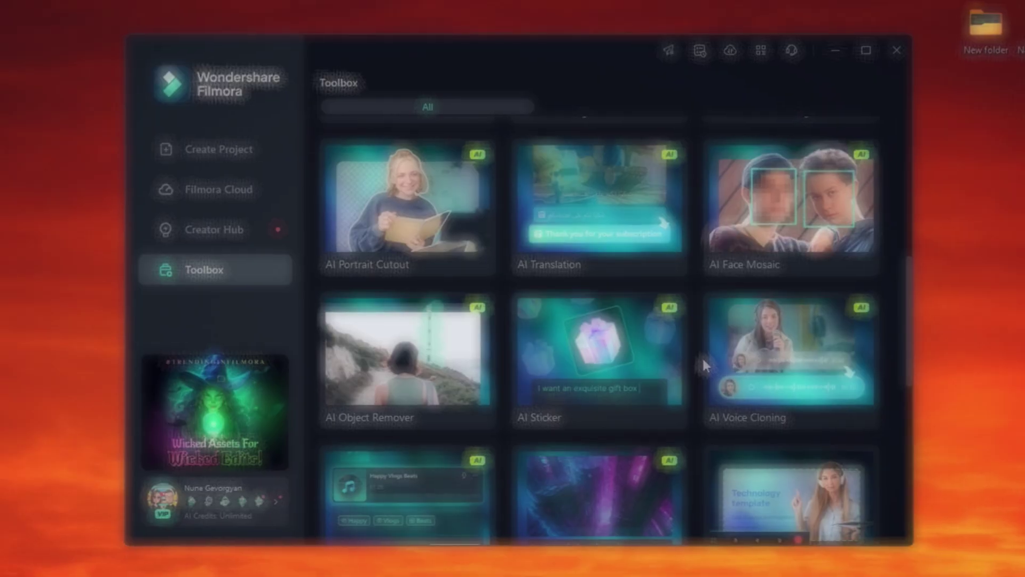
# Step: Browse the Toolbox's AI features and generate an English (US) transcript with AI Text Based Editing
pyautogui.scroll(-5, 703, 357)
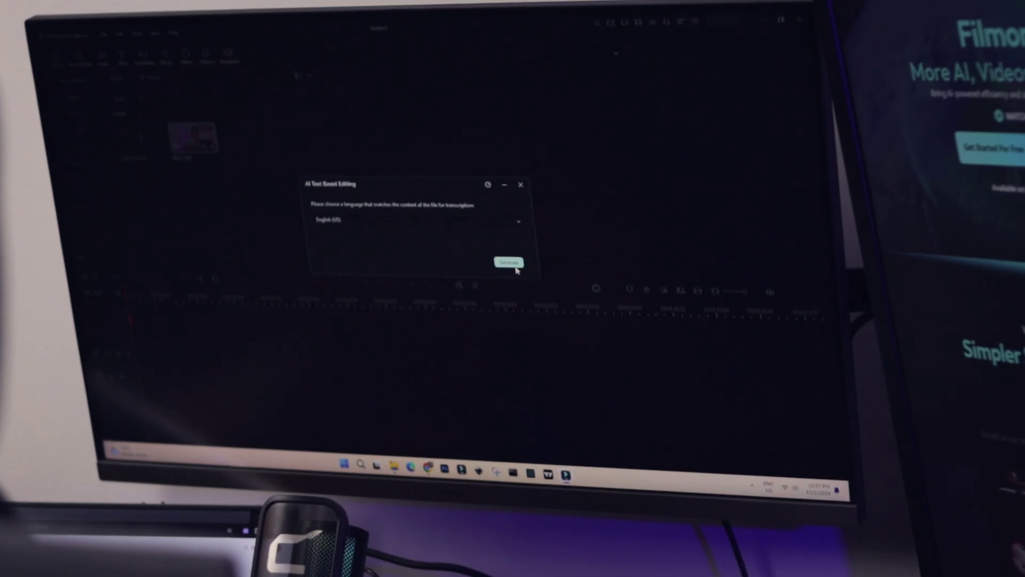
pyautogui.click(684, 352)
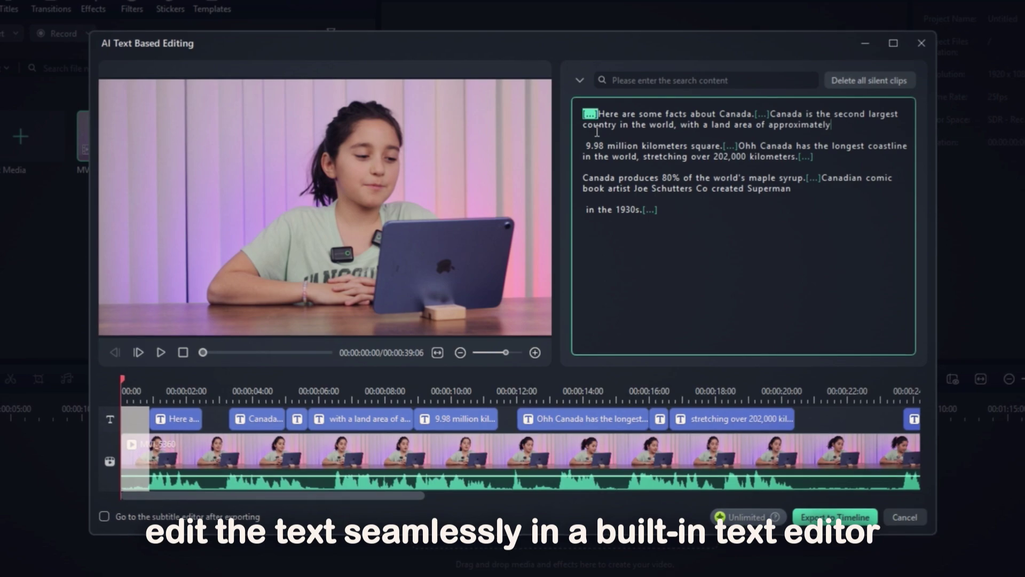
# Step: Delete the silent gap at the start of the transcript and select the gaps after "kilometers square." and "facts about Canada."
pyautogui.press('Delete')
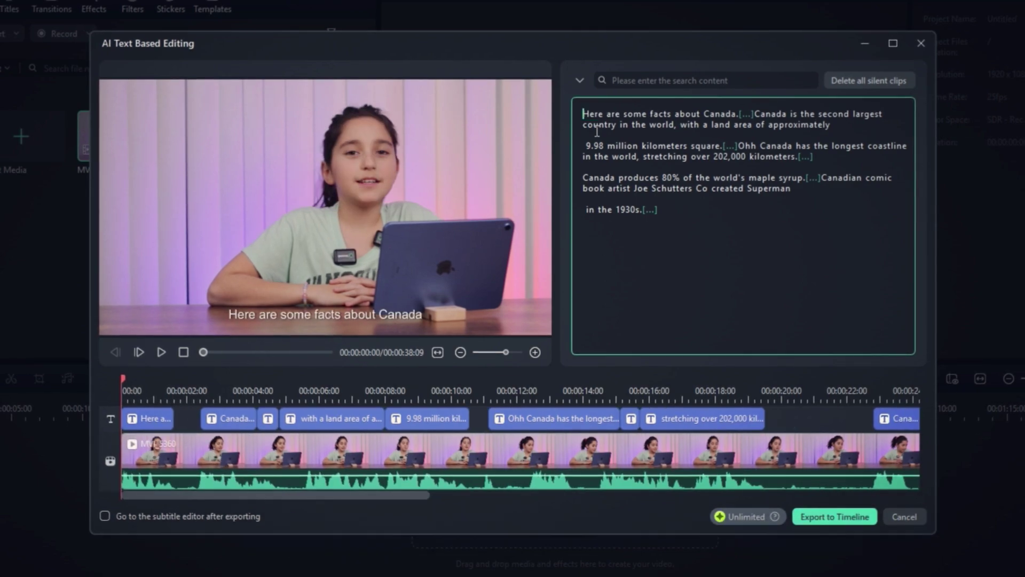
pyautogui.click(735, 145)
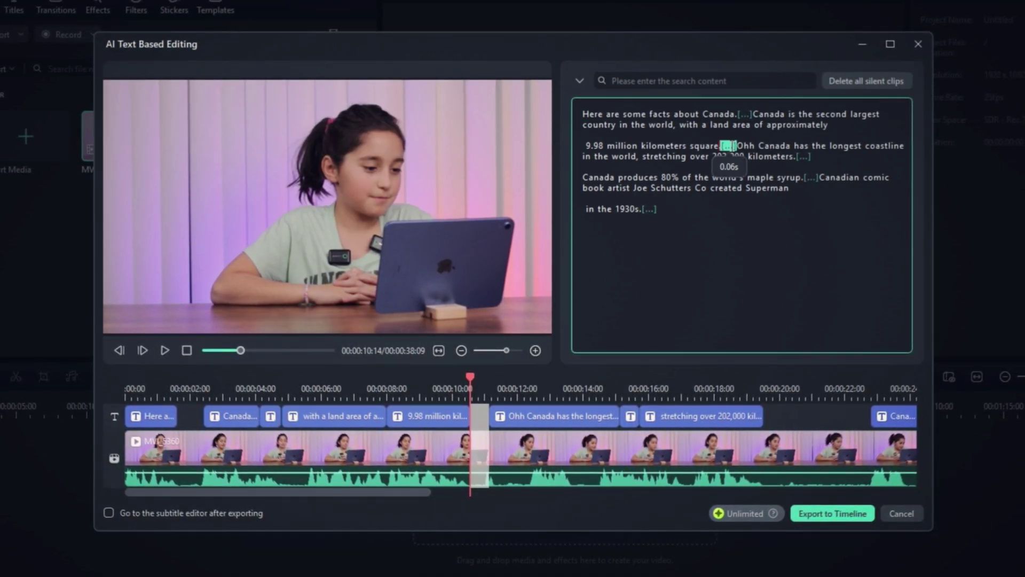
pyautogui.click(742, 114)
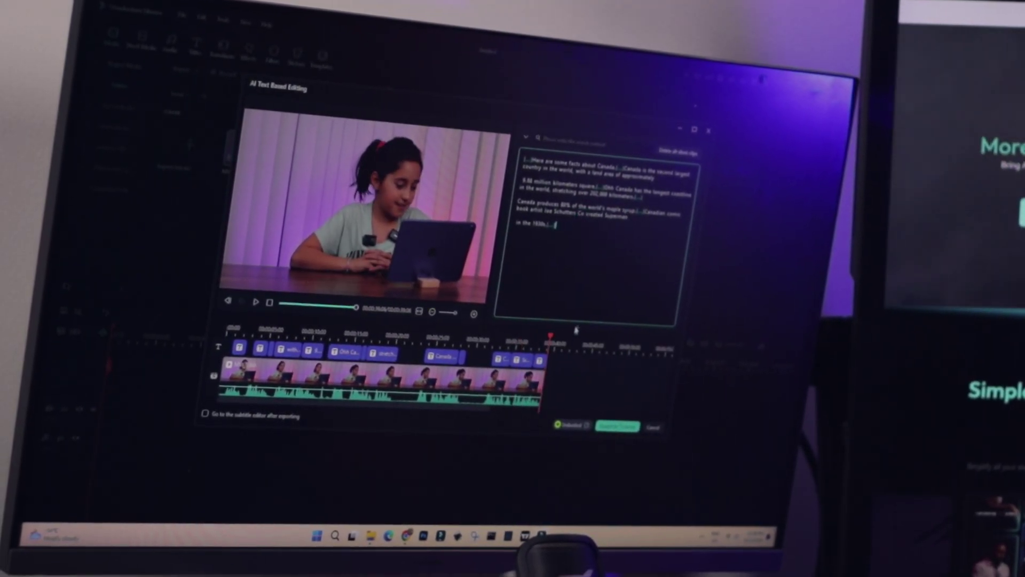
# Step: Copy the "with a land area of approximately" segment, paste it at 00:00:08:00, and play back the repeated phrase
pyautogui.click(325, 412)
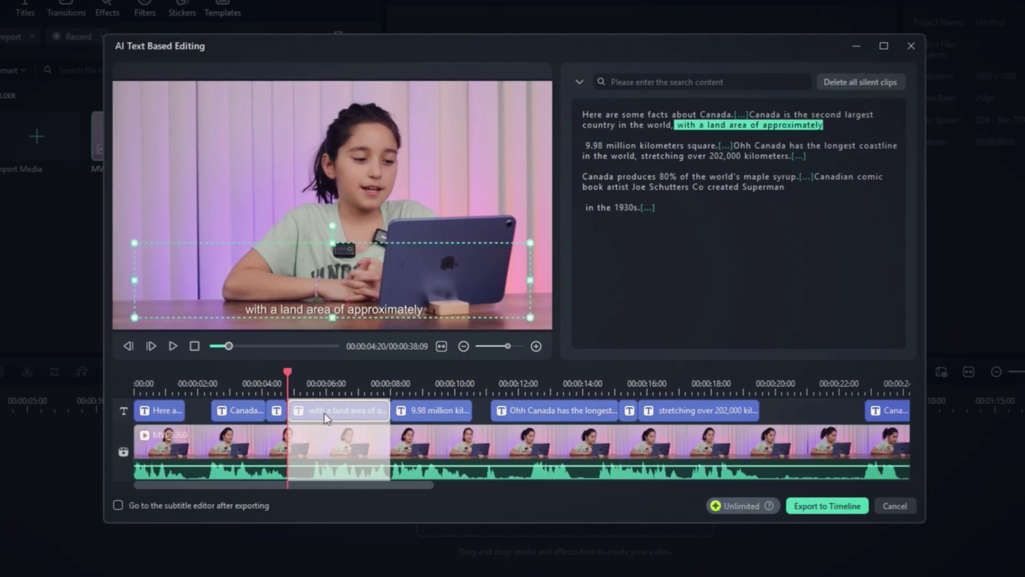
pyautogui.rightClick(329, 412)
pyautogui.click(348, 439)
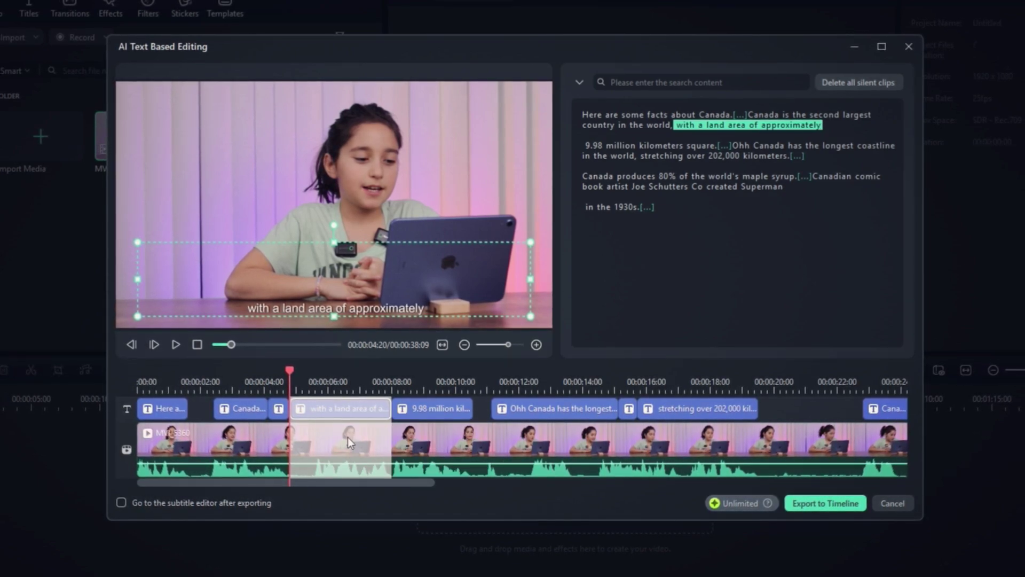
pyautogui.click(393, 386)
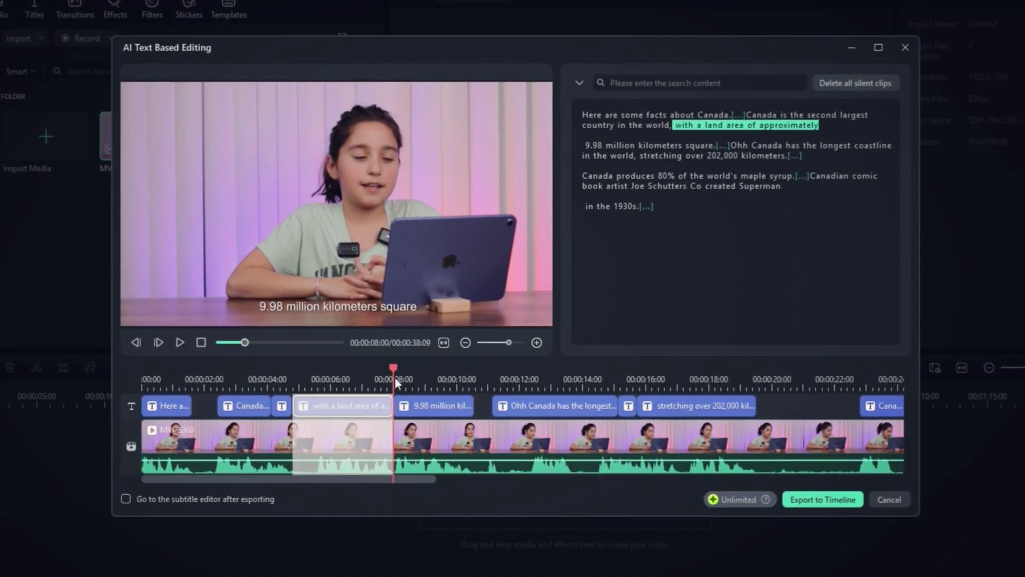
pyautogui.rightClick(393, 428)
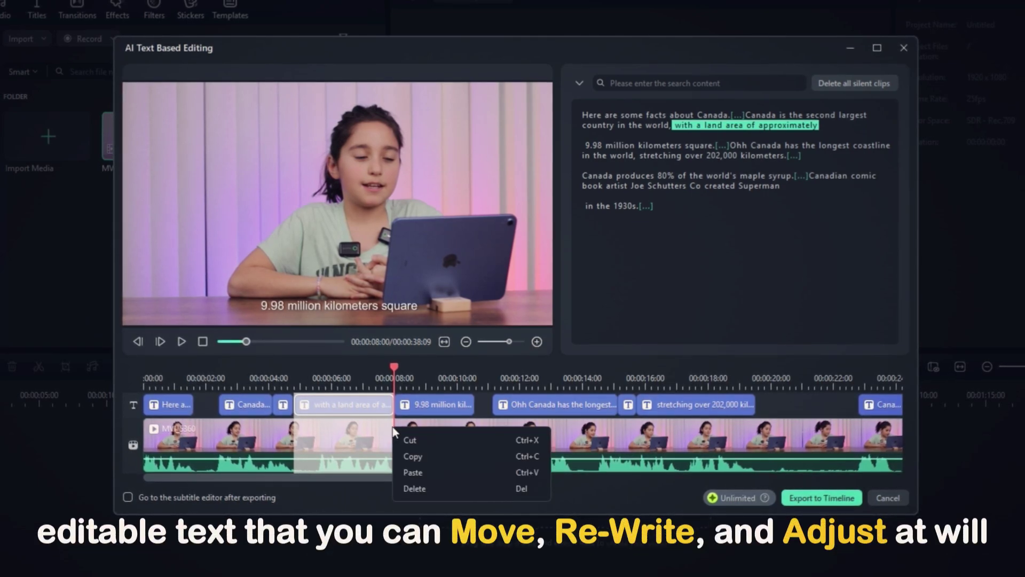
pyautogui.click(415, 473)
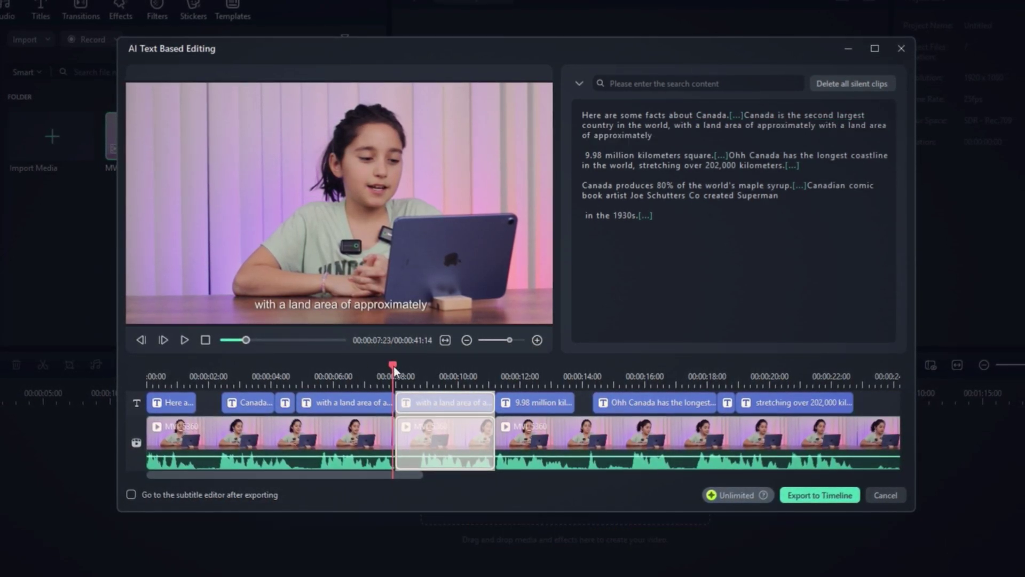
pyautogui.click(303, 374)
pyautogui.press('space')
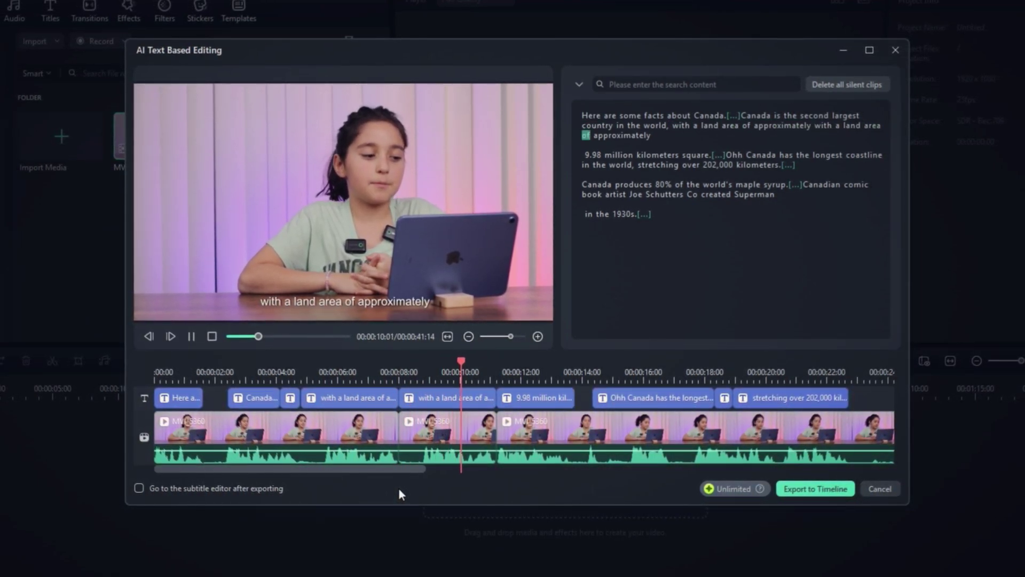
# Step: Delete the first "approximately" from the duplicated phrase in the transcript and play back the edit
pyautogui.moveTo(503, 353); pyautogui.dragTo(431, 367)
pyautogui.moveTo(808, 125)
pyautogui.mouseDown()
pyautogui.moveTo(806, 115)
pyautogui.moveTo(752, 125)
pyautogui.mouseUp()
pyautogui.press('Delete')
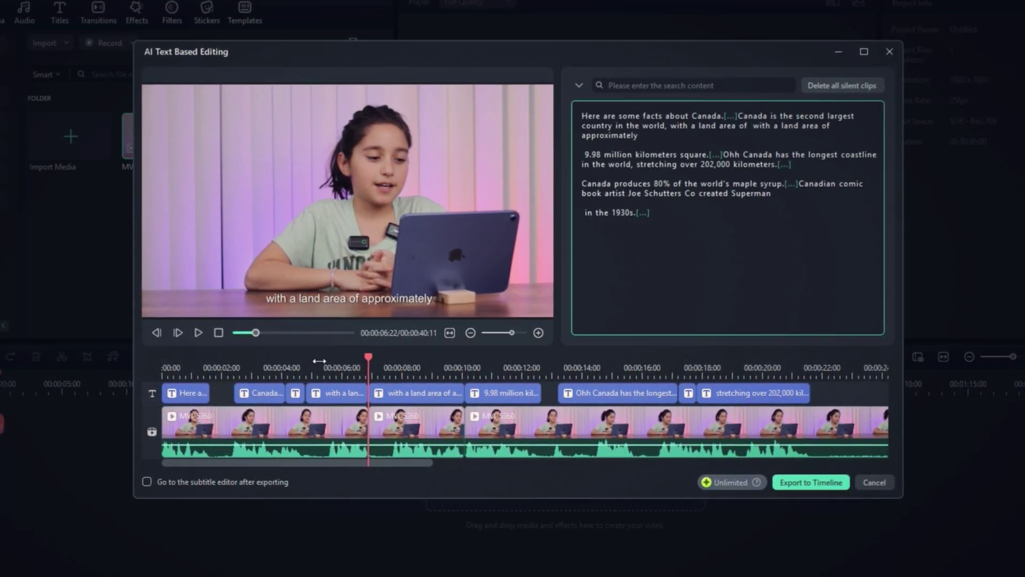
pyautogui.click(320, 360)
pyautogui.press('space')
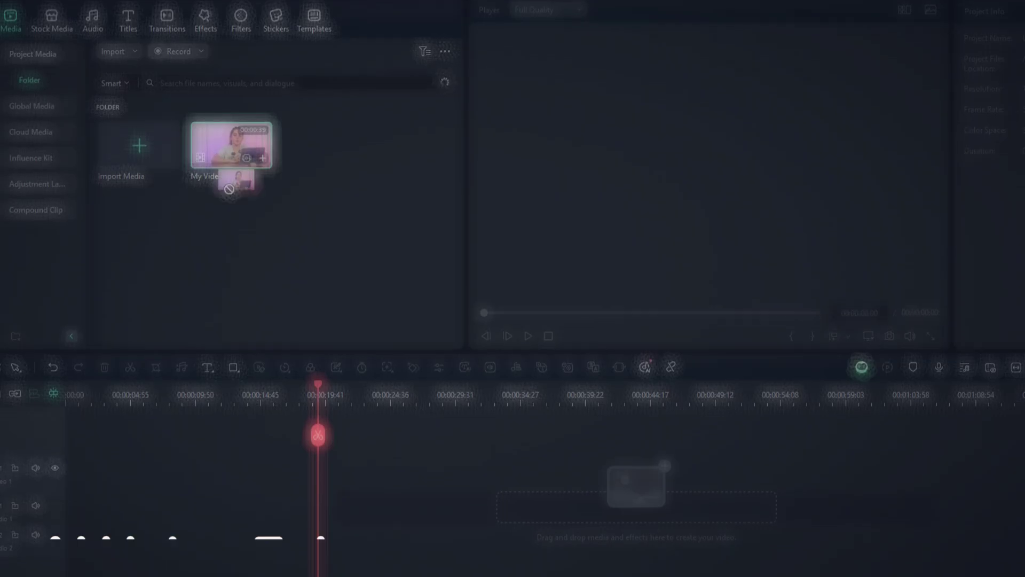
# Step: Place My Video at the start of the first video track and play its opening with the system volume raised to 58
pyautogui.moveTo(225, 176); pyautogui.dragTo(21, 469)
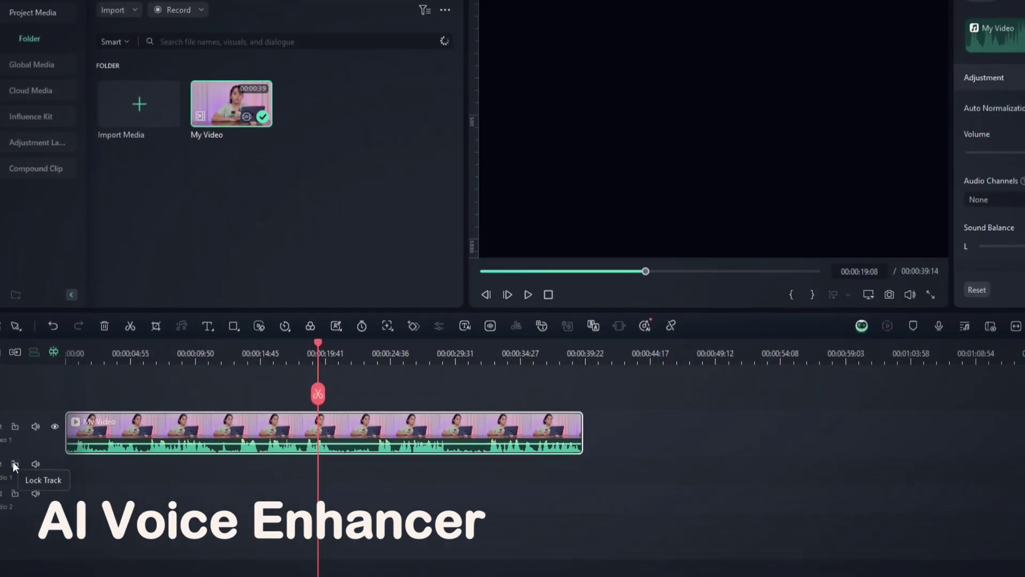
pyautogui.moveTo(322, 343); pyautogui.dragTo(53, 352)
pyautogui.press('space')
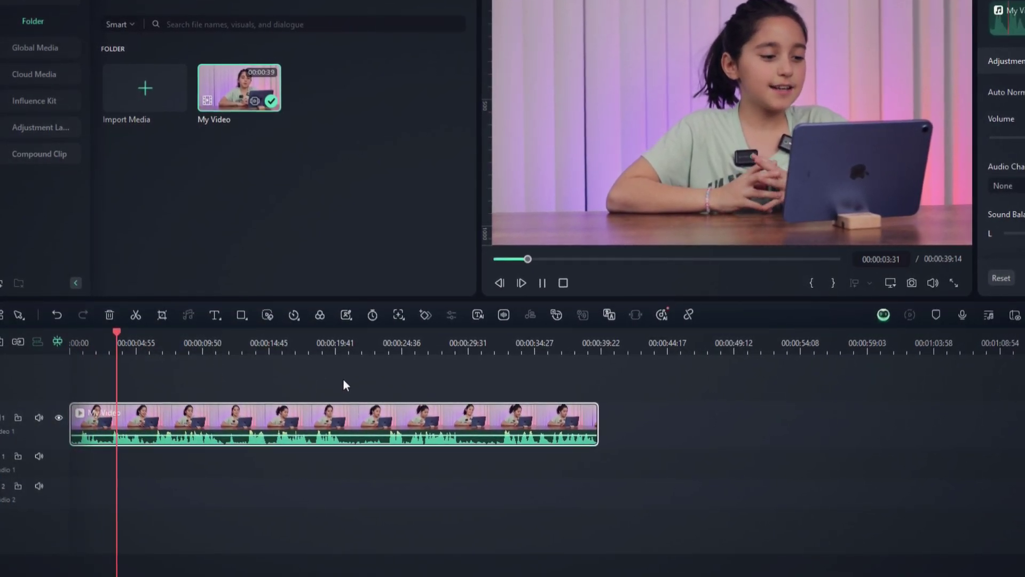
pyautogui.press('XF86AudioRaiseVolume')
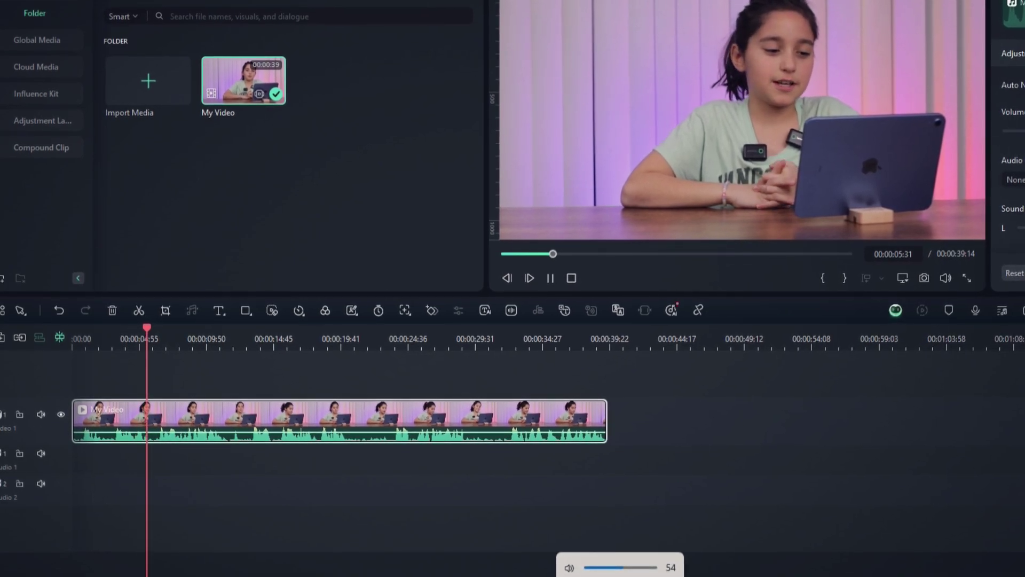
pyautogui.press('XF86AudioRaiseVolume')
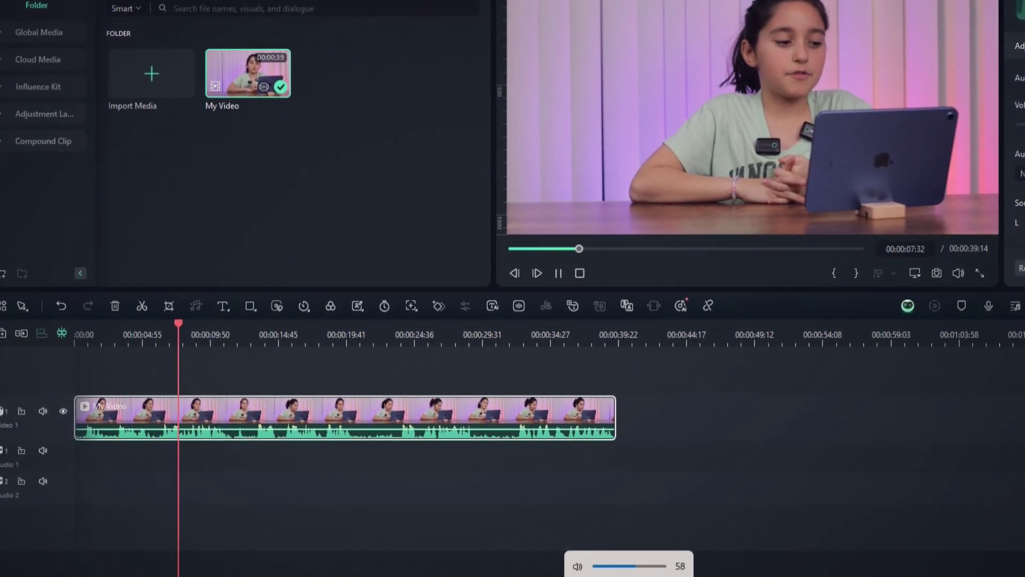
pyautogui.press('space')
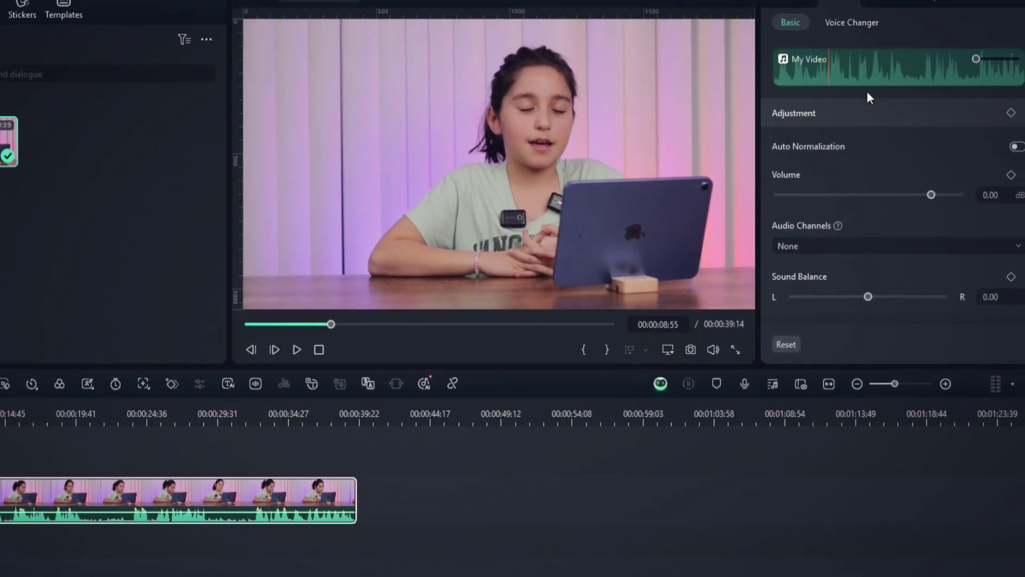
# Step: Enable AI Voice Enhancer in the audio settings of the My Video clip
pyautogui.scroll(-5, 862, 171)
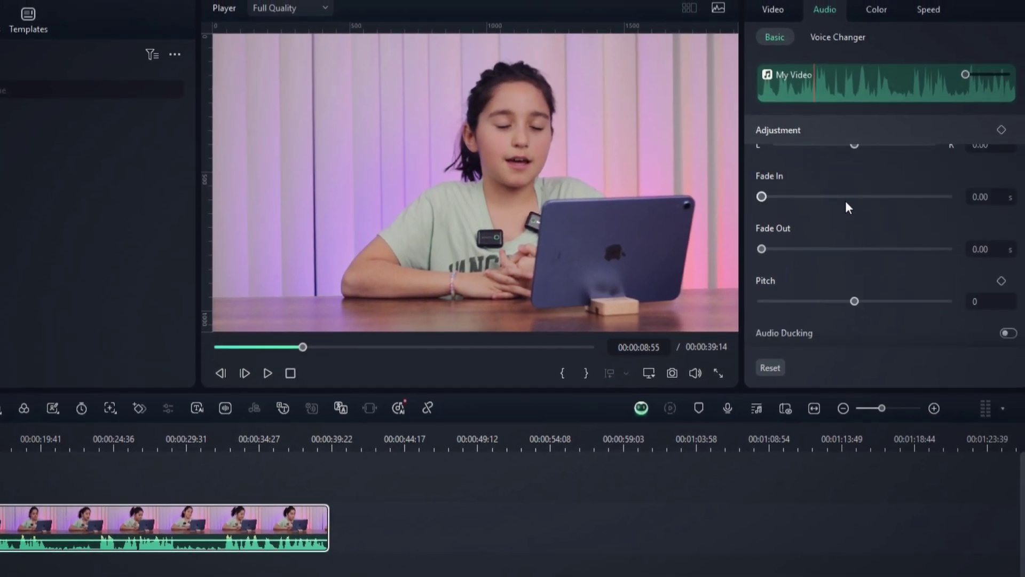
pyautogui.scroll(-2, 858, 243)
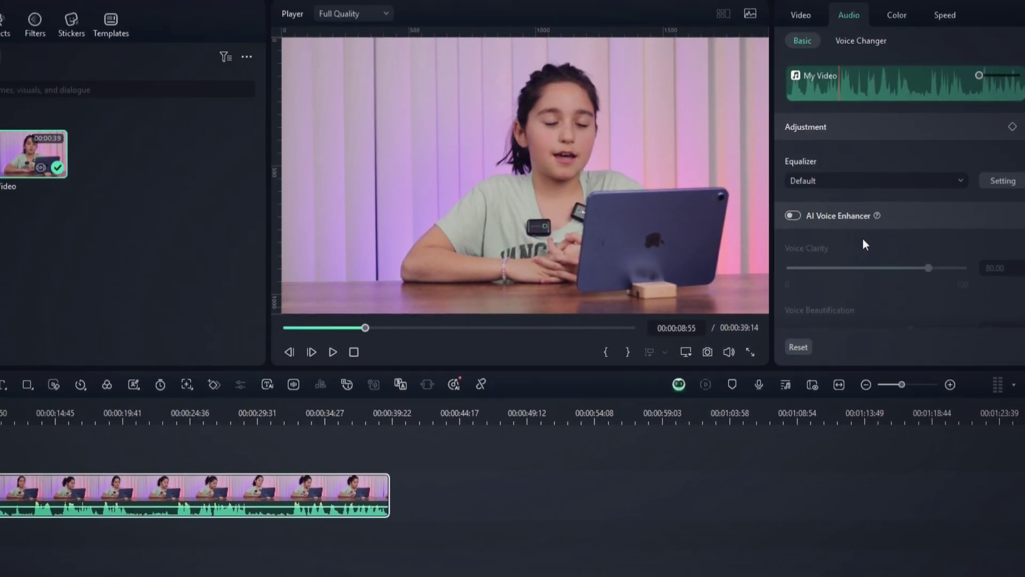
pyautogui.click(774, 224)
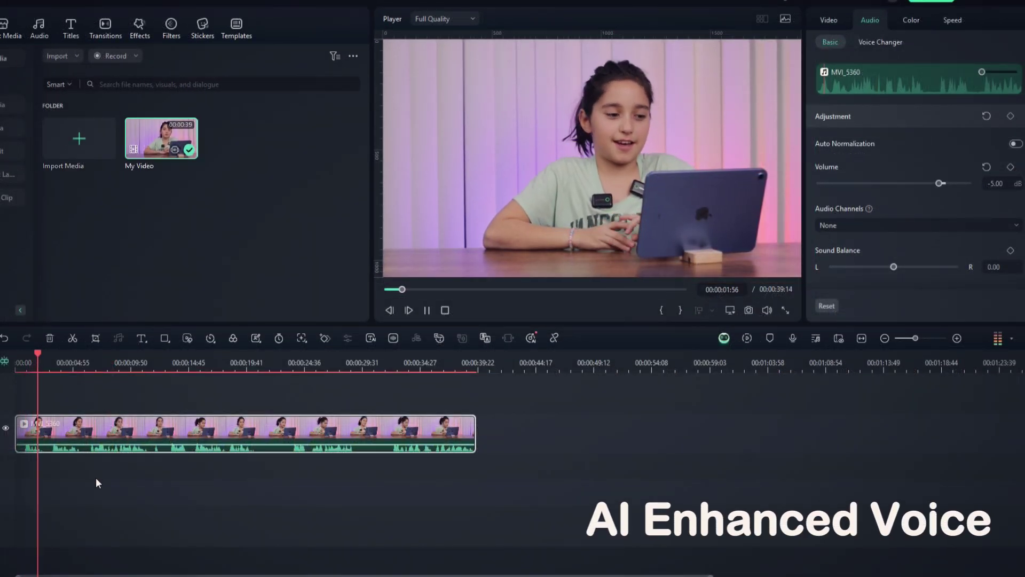
# Step: Slightly raise the Voice Beautification amount of the MVI_5360 clip's AI Voice Enhancer during playback
pyautogui.scroll(-10, 946, 220)
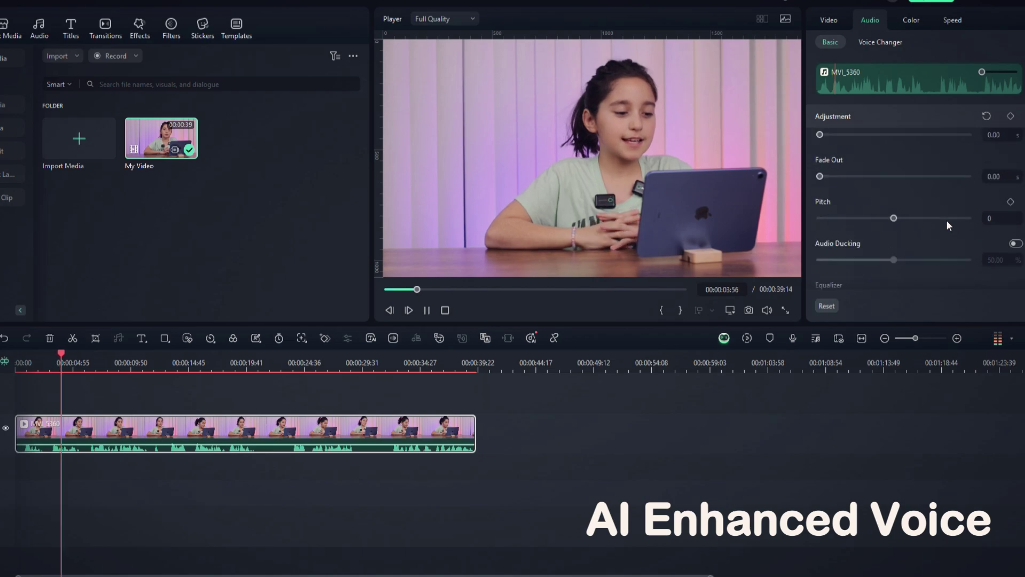
pyautogui.scroll(-1, 946, 220)
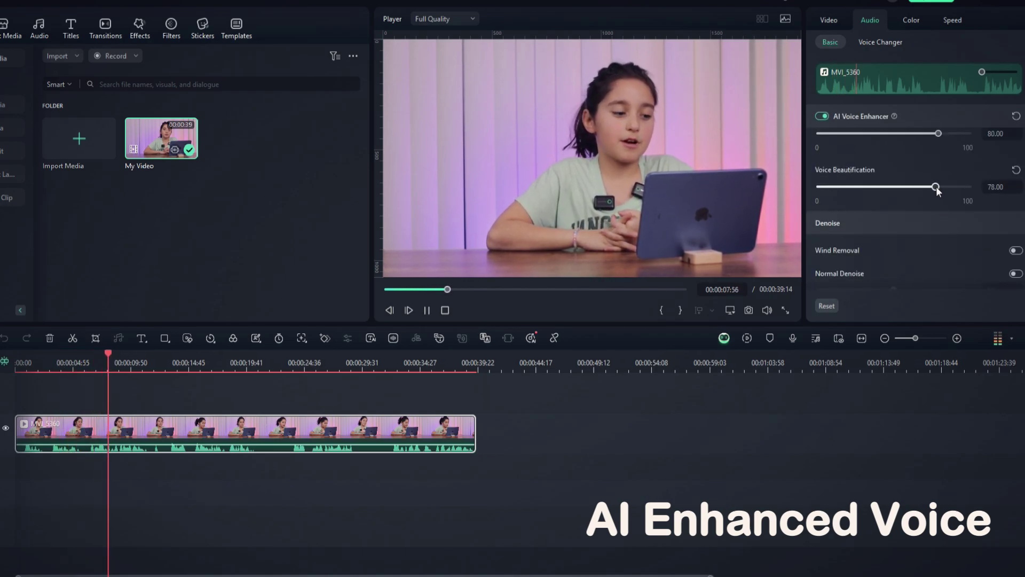
pyautogui.moveTo(937, 188); pyautogui.dragTo(940, 187)
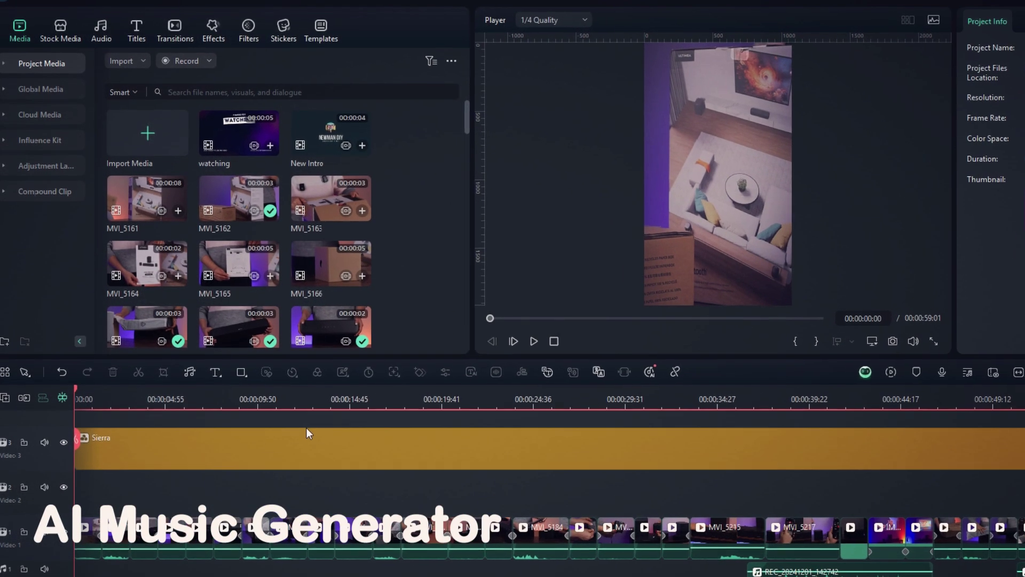
# Step: Generate AI music with the genre Beats, the mood Happy and the theme Ads
pyautogui.click(101, 32)
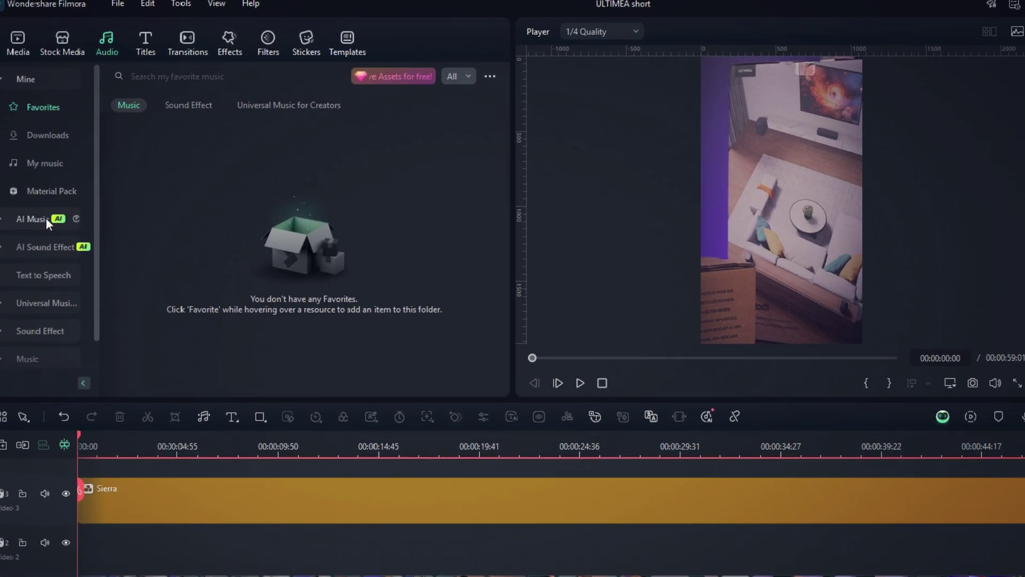
pyautogui.click(46, 217)
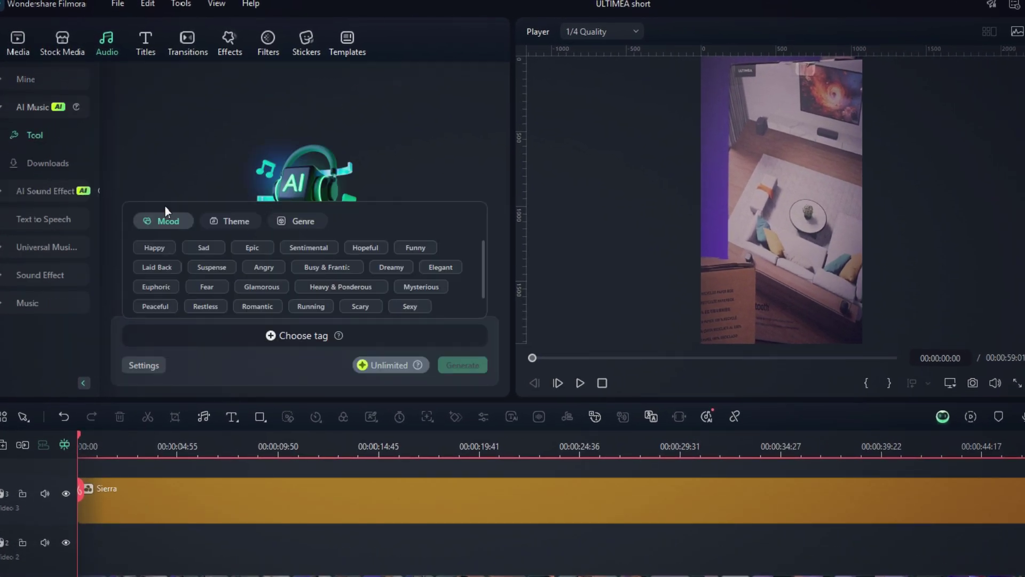
pyautogui.click(293, 222)
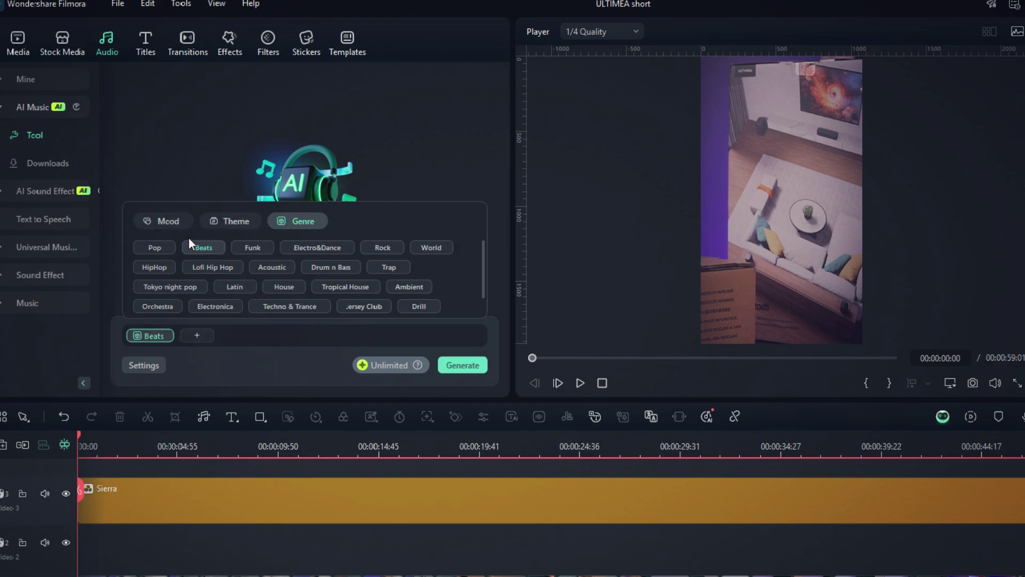
pyautogui.click(169, 221)
pyautogui.click(169, 247)
pyautogui.click(230, 221)
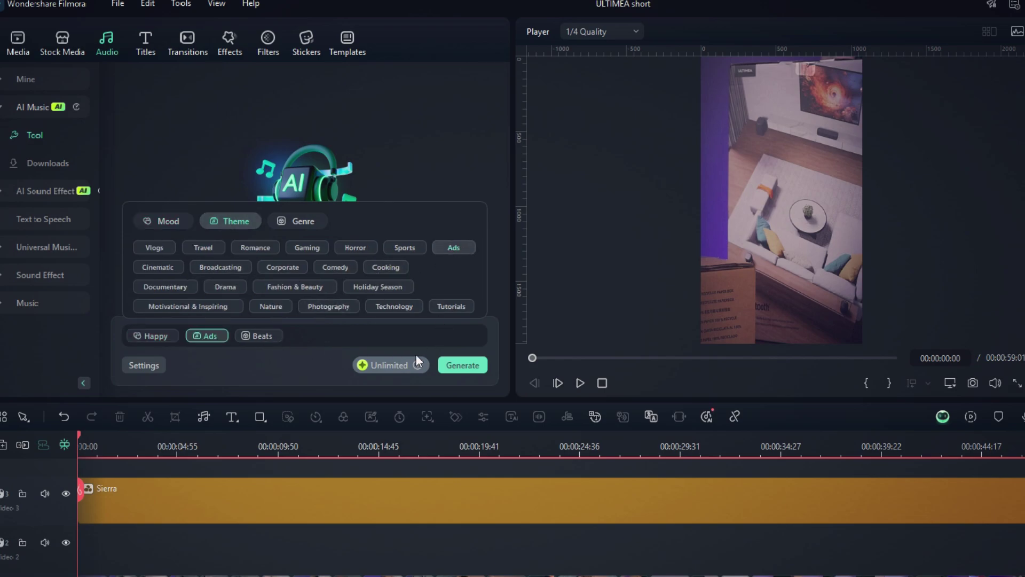
pyautogui.click(455, 366)
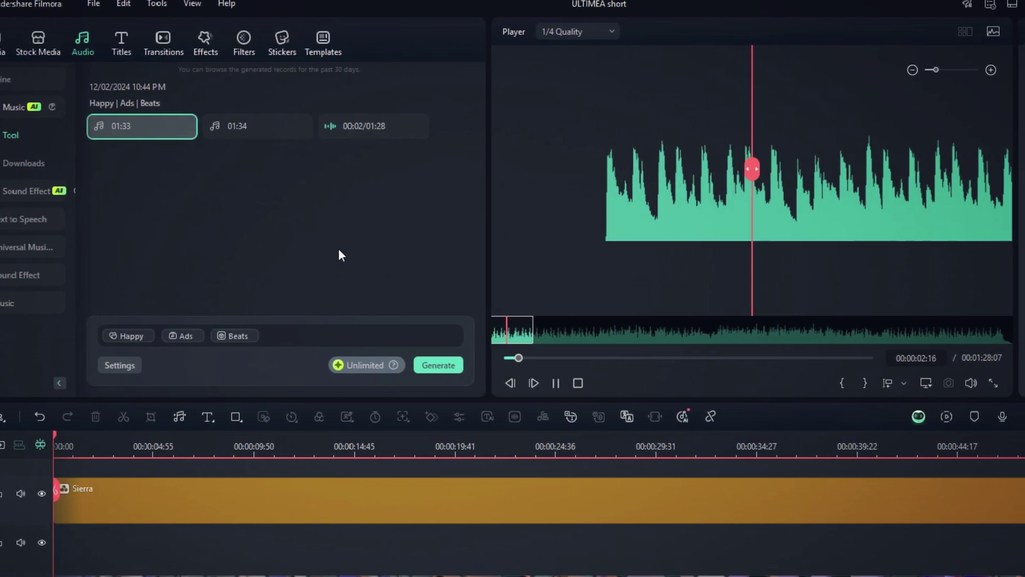
# Step: Listen to the second and third generated music tracks, skipping the third ahead to about 34 seconds
pyautogui.moveTo(176, 124)
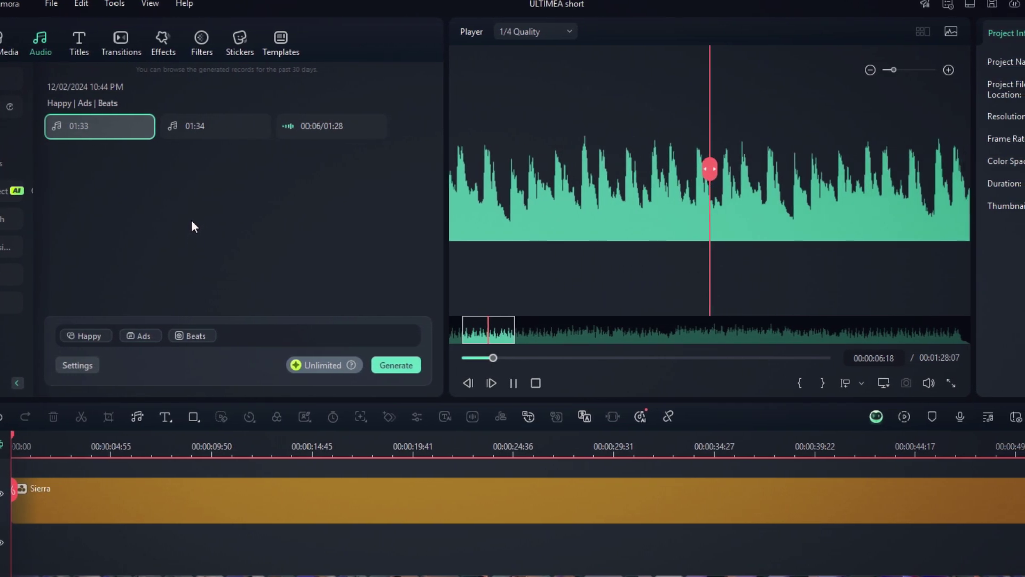
pyautogui.click(162, 126)
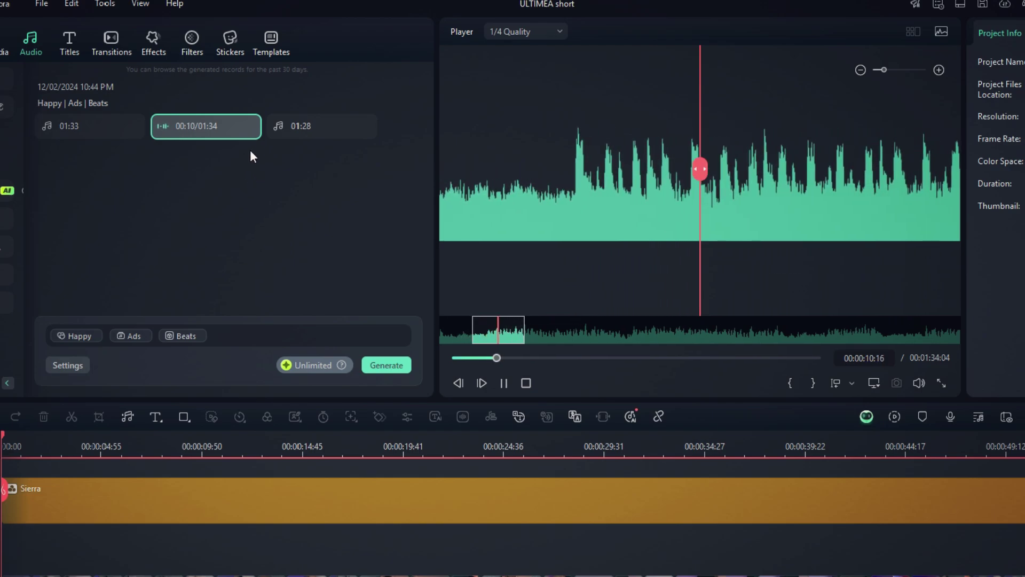
pyautogui.moveTo(271, 136)
pyautogui.click(278, 126)
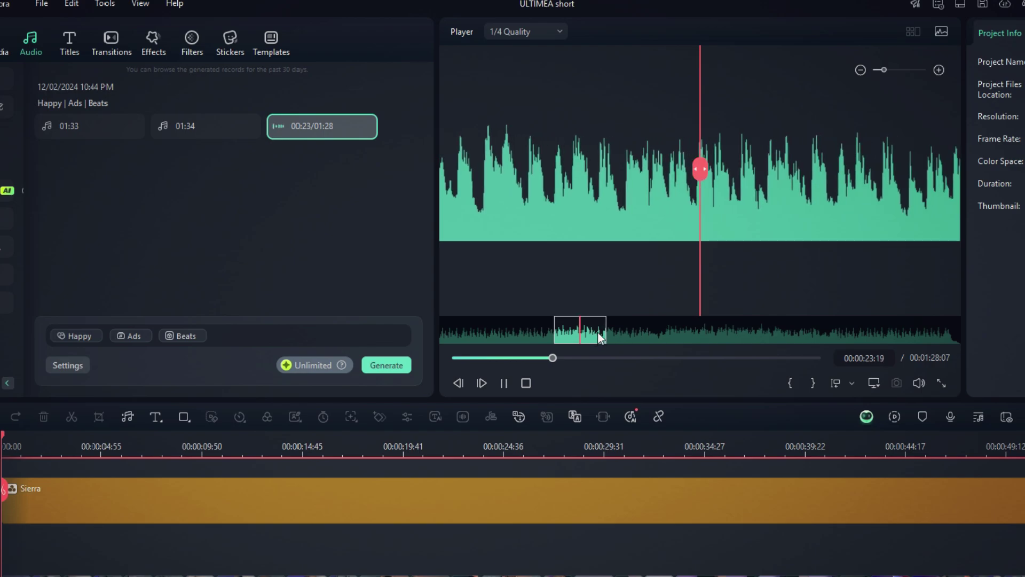
pyautogui.click(637, 328)
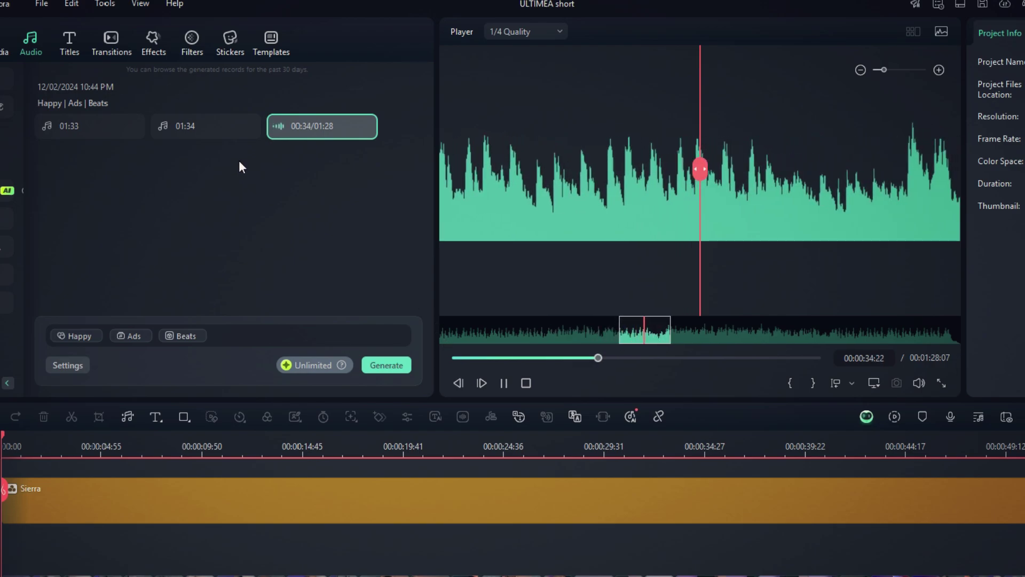
# Step: Preview the second generated music track, skipping ahead in it, and add that track to an audio track on the timeline
pyautogui.click(163, 126)
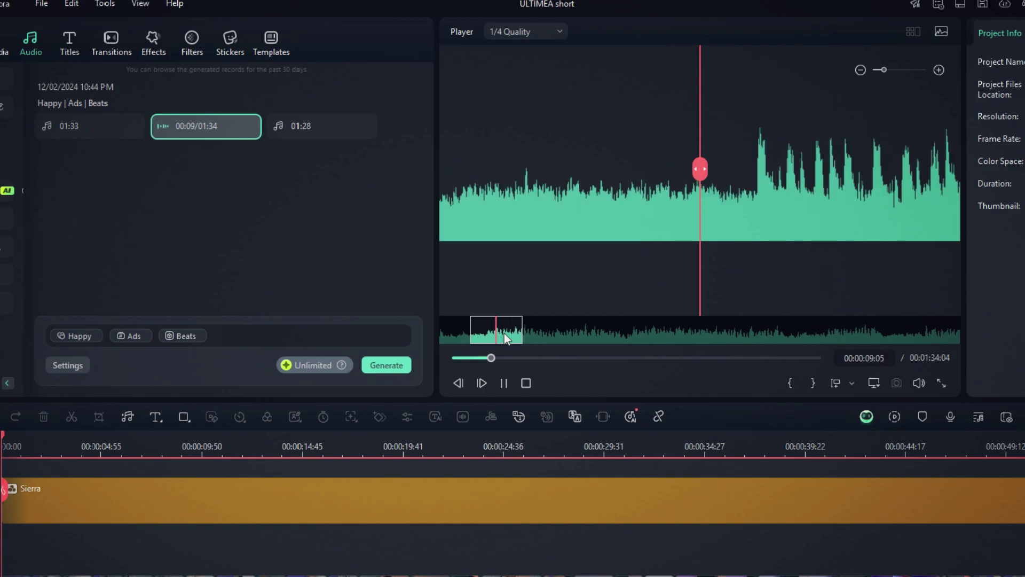
pyautogui.click(524, 335)
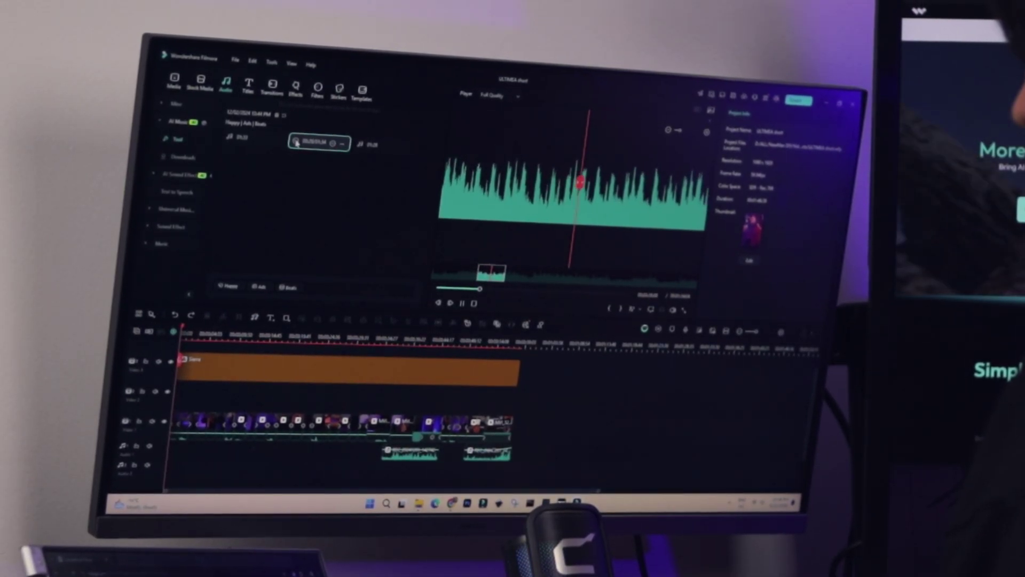
pyautogui.moveTo(297, 143); pyautogui.dragTo(246, 479)
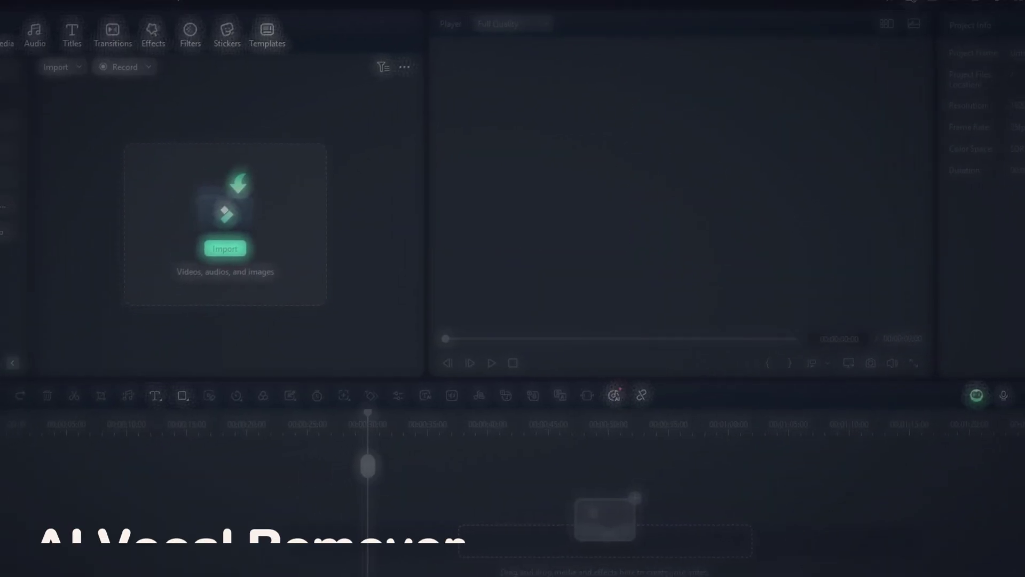
# Step: Place the ES_The Handwashing Song audio at the start of Audio 1 and trim its end to about 40 seconds
pyautogui.moveTo(269, 198); pyautogui.dragTo(77, 529)
pyautogui.moveTo(84, 453); pyautogui.dragTo(62, 456)
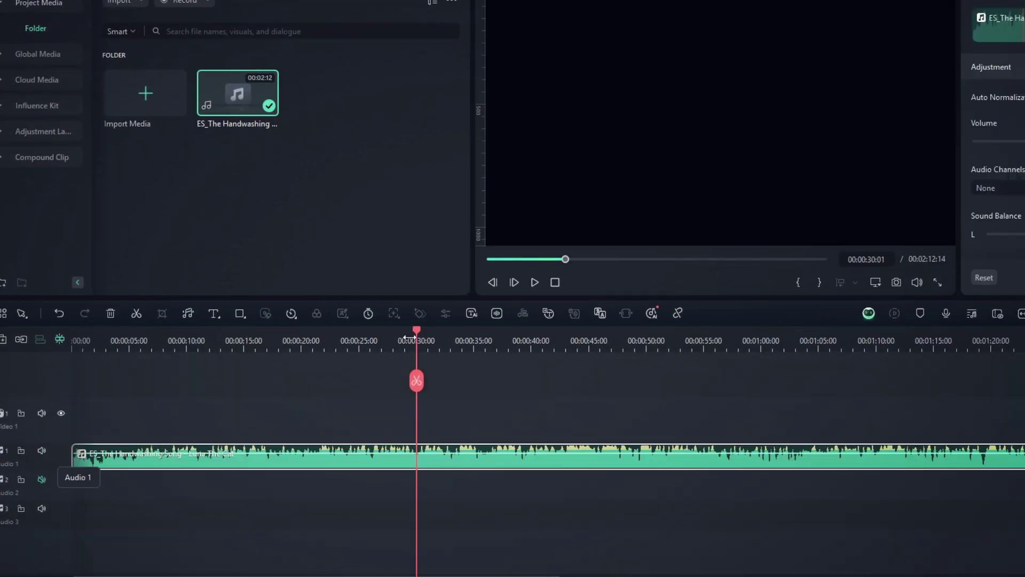
pyautogui.scroll(-5, 603, 478)
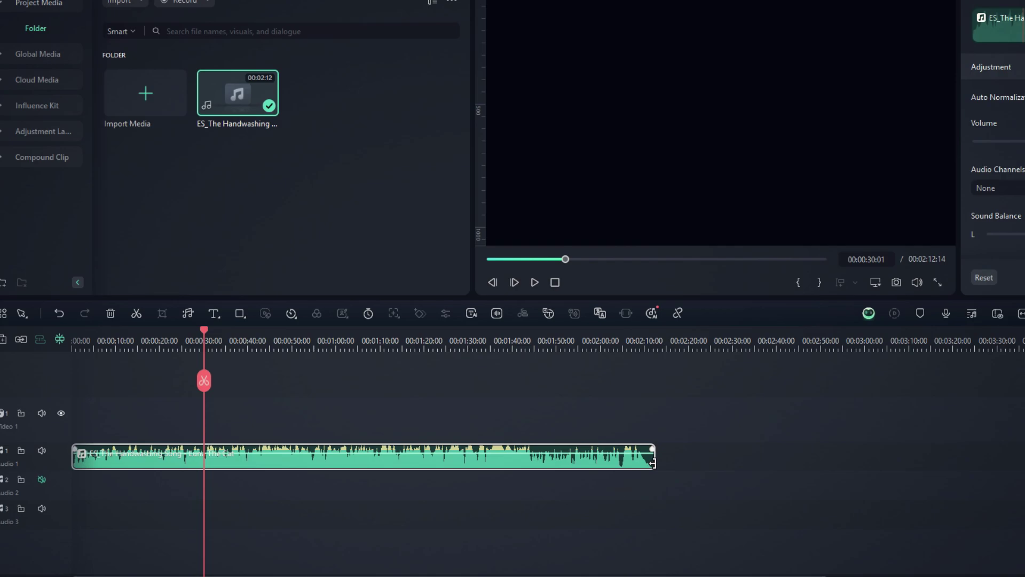
pyautogui.moveTo(653, 462); pyautogui.dragTo(247, 456)
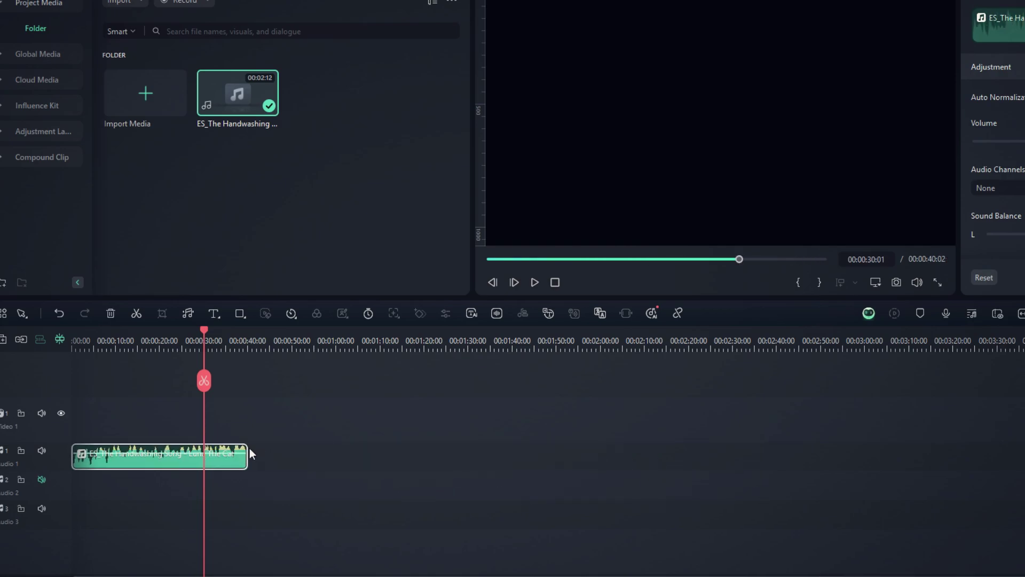
# Step: Run AI Vocal Remover on the trimmed Handwashing Song clip to split it into voice and background clips
pyautogui.rightClick(219, 466)
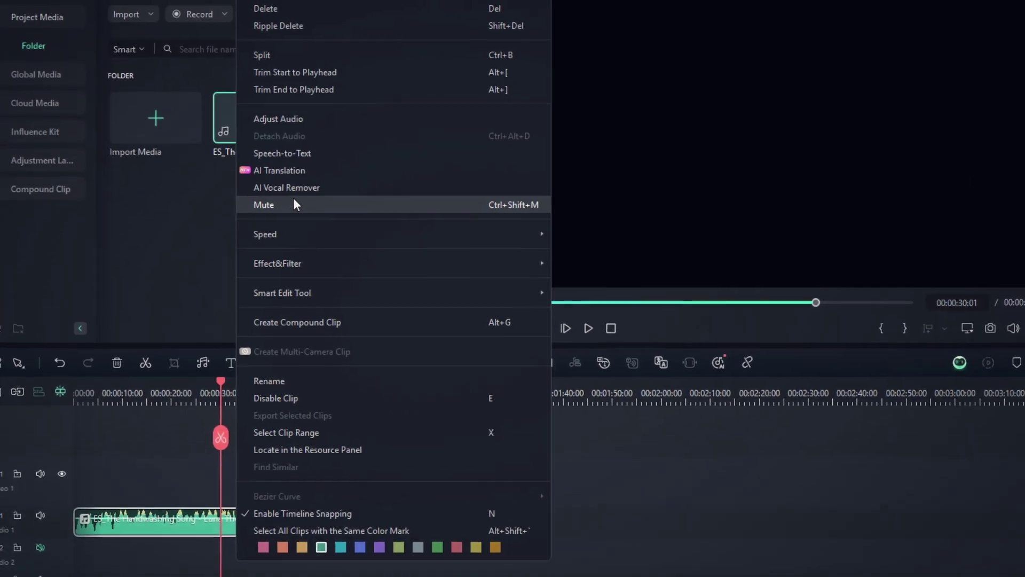
pyautogui.click(263, 155)
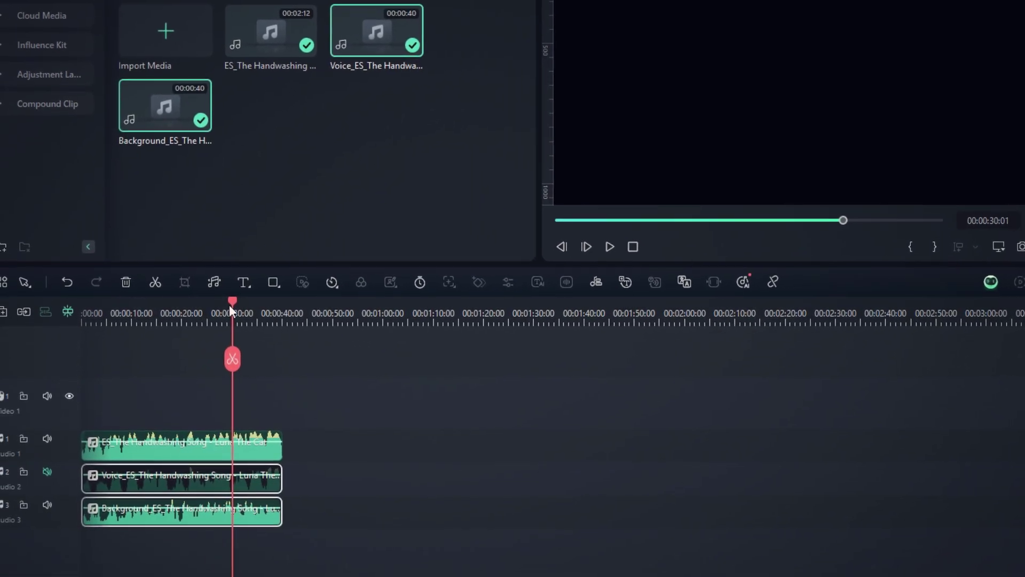
# Step: Mute the background track Audio 3 and listen to the original song from the beginning for about 11 seconds
pyautogui.moveTo(229, 304); pyautogui.dragTo(66, 300)
pyautogui.click(50, 499)
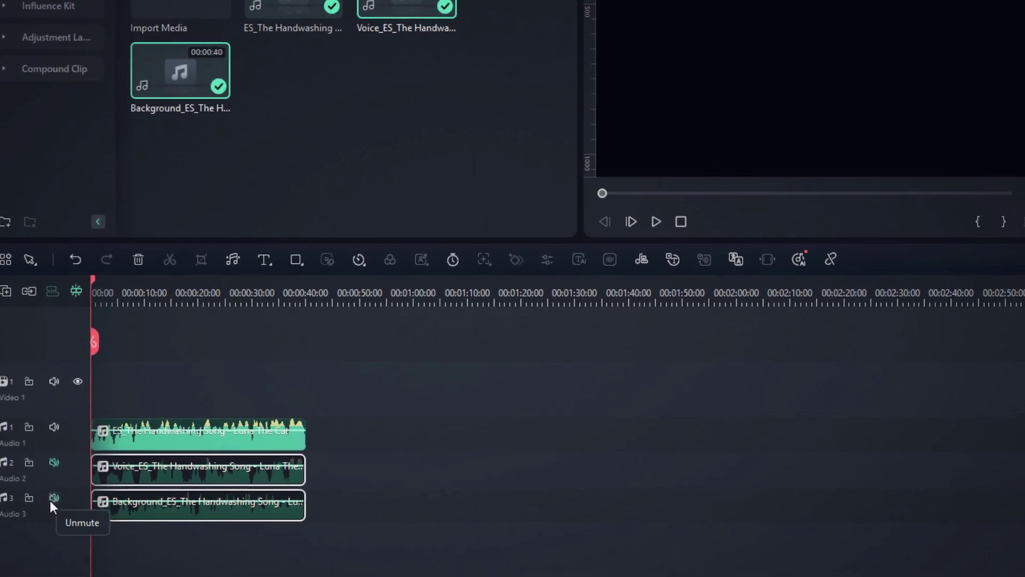
pyautogui.click(200, 441)
pyautogui.press('space')
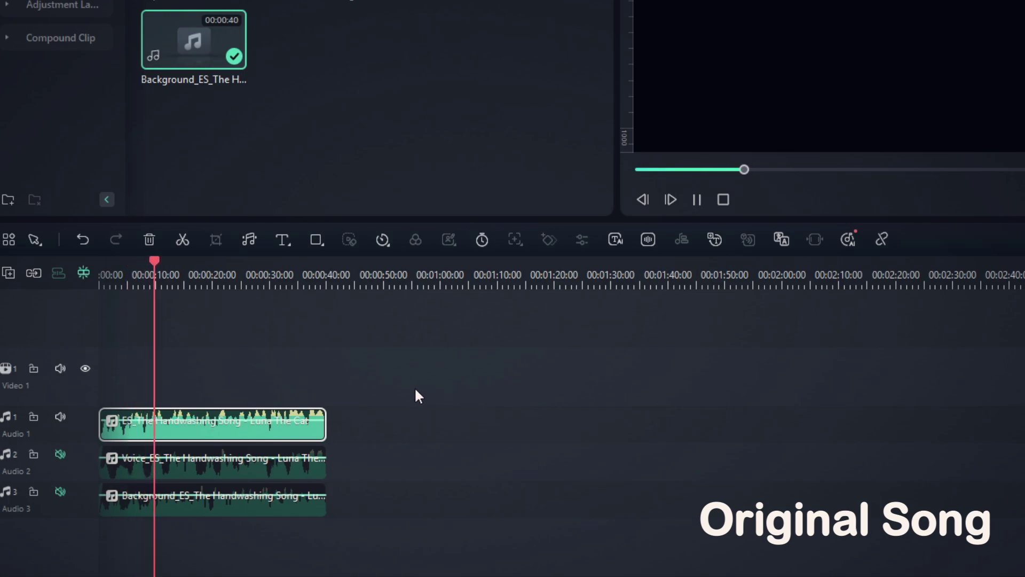
pyautogui.press('space')
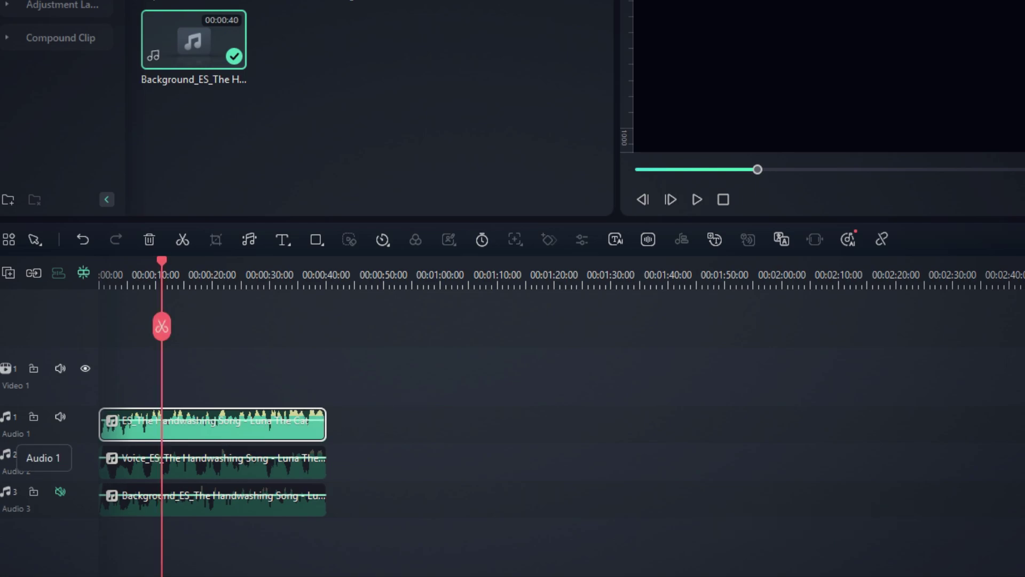
# Step: Mute the original song on Audio 1, unmute Audio 2 and play the isolated vocals
pyautogui.click(59, 417)
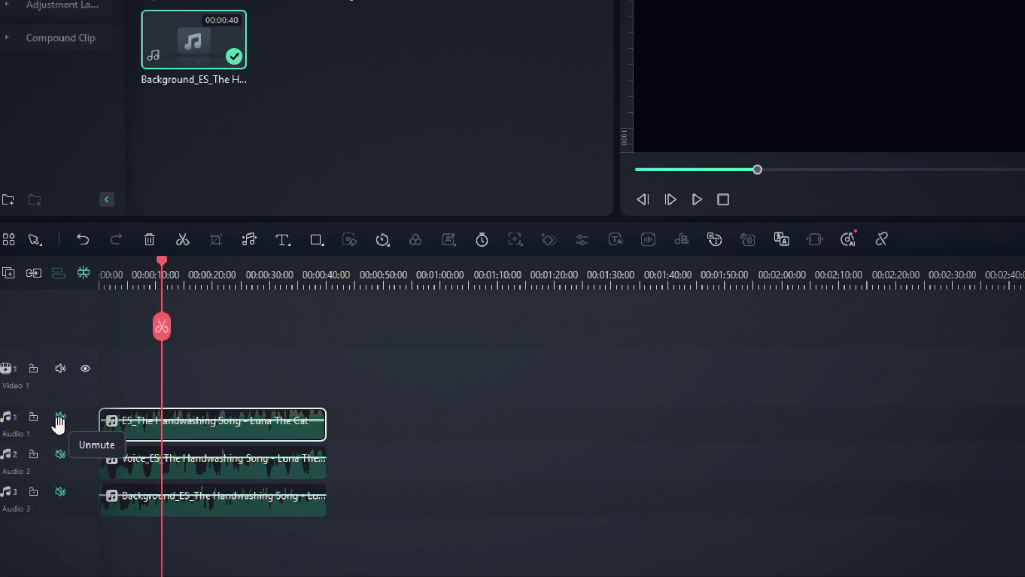
pyautogui.click(60, 453)
pyautogui.press('space')
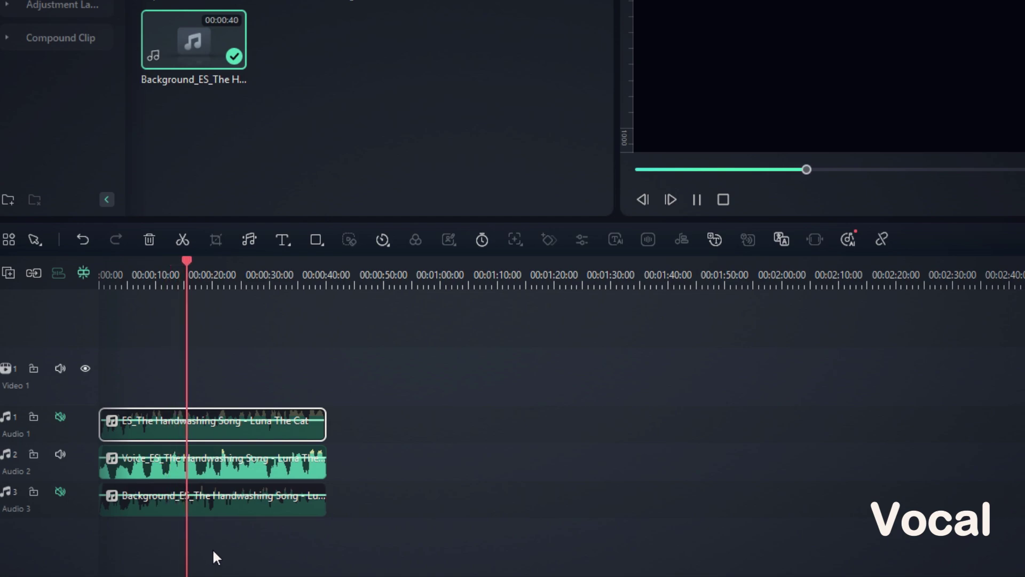
# Step: Unmute Audio 3, mute the vocals on Audio 2 and play the isolated instrumental
pyautogui.click(60, 491)
pyautogui.click(60, 454)
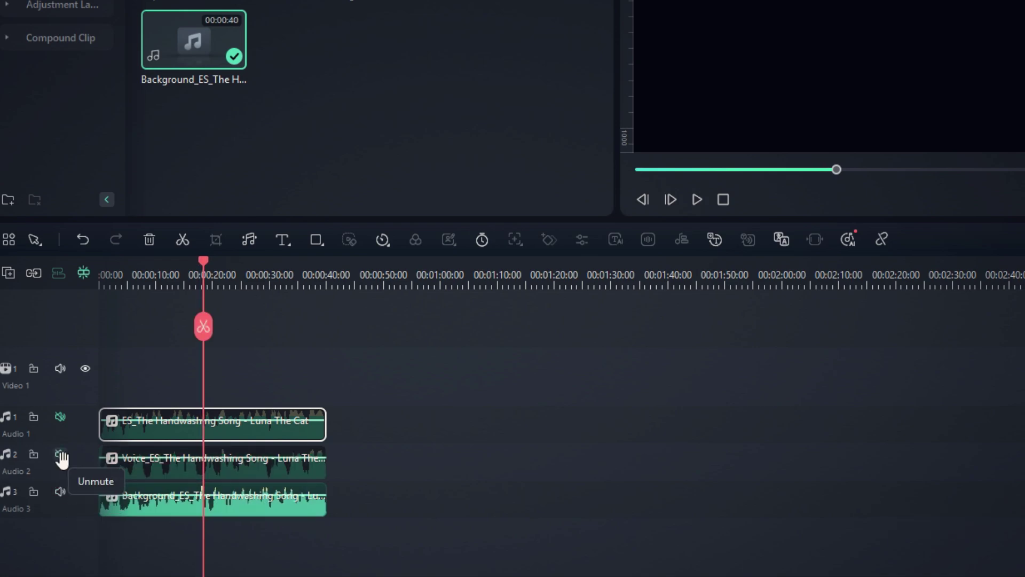
pyautogui.press('space')
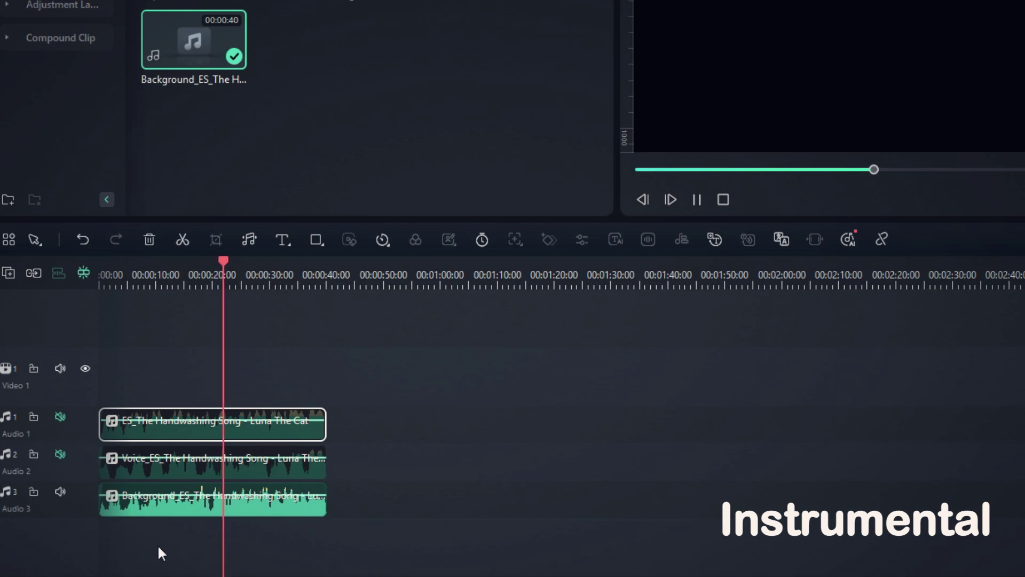
# Step: Unmute Audio 2 to hear vocals and background together, then mute Audio 3 and play only the vocals
pyautogui.click(60, 454)
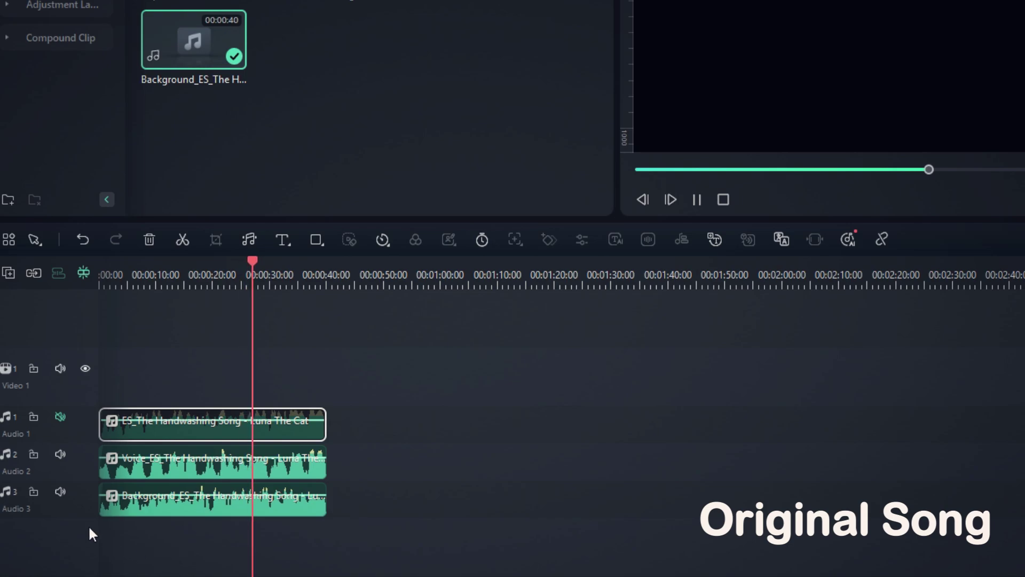
pyautogui.click(60, 491)
pyautogui.press('space')
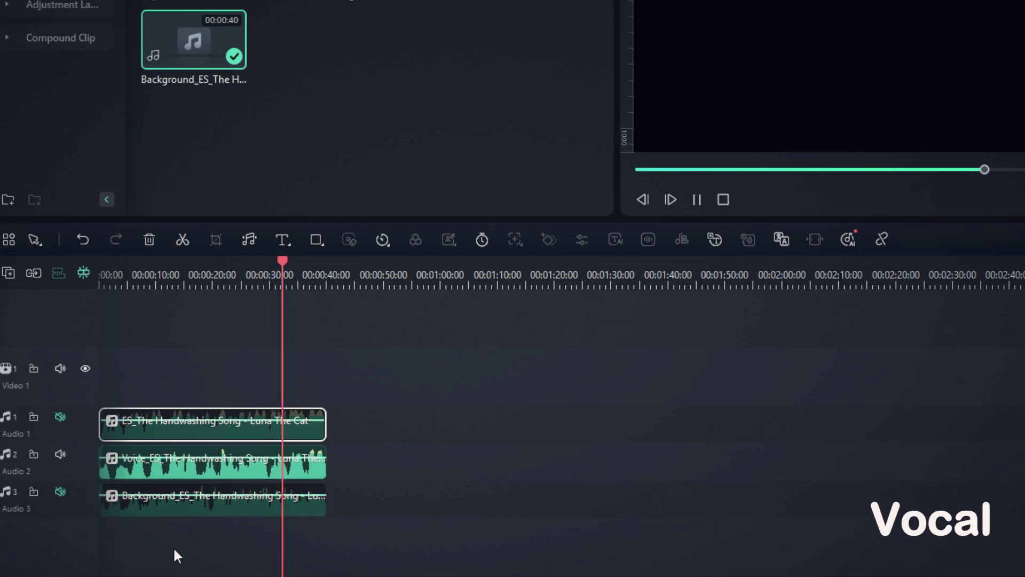